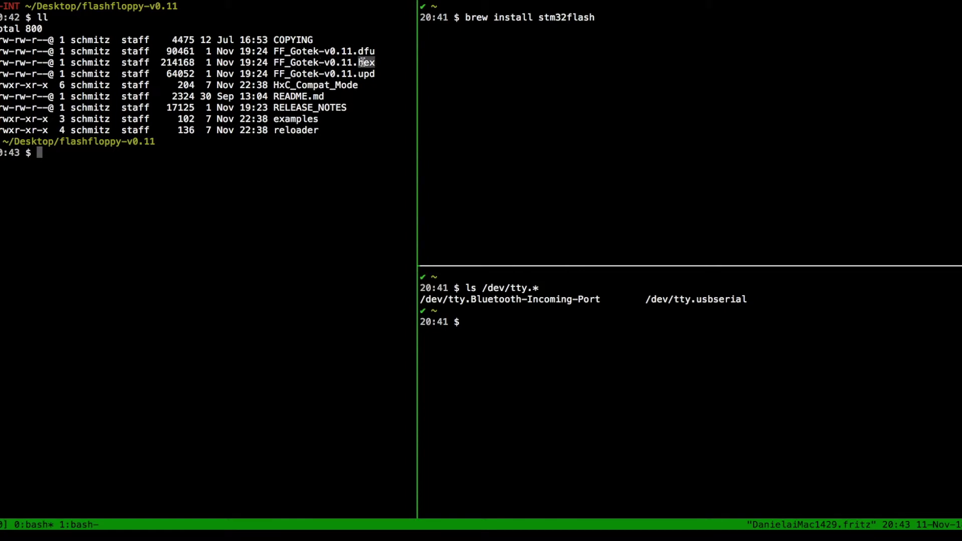
Highlight the .dfu extension and the FF_Gotek-v0.11.hex file name in the flashfloppy-v0.11 folder listing.
{"action": "left_click", "coordinate": [362, 62]}
{"action": "double_click", "coordinate": [368, 51]}
{"action": "left_click_drag", "start_coordinate": [275, 63], "coordinate": [366, 64]}
Switch to the pane with the prepared Homebrew command and run it to install stm32flash.
{"action": "key", "text": "ctrl+b"}
{"action": "key", "text": "Right"}
{"action": "double_click", "coordinate": [574, 17]}
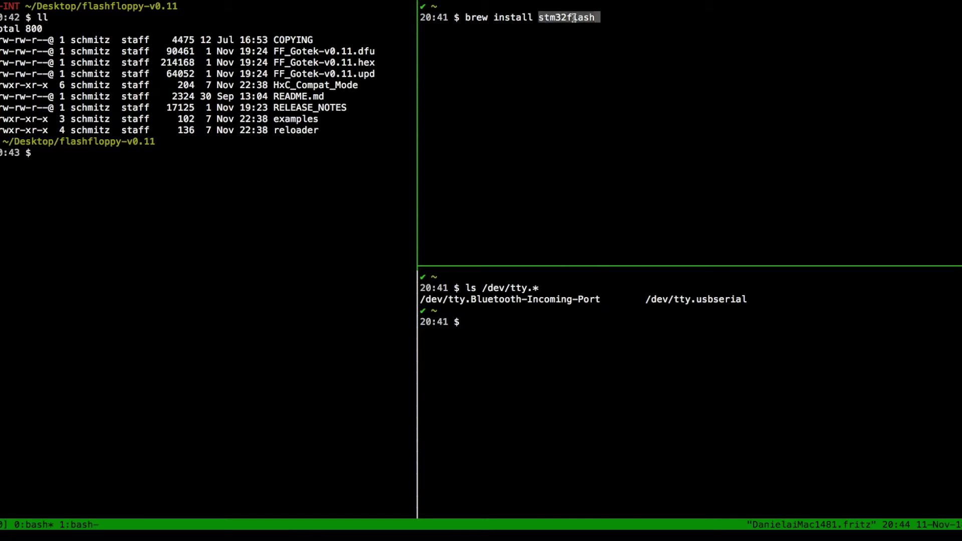
{"action": "key", "text": "Return"}
Switch to the pane with the serial device listing and highlight the ls /dev/tty.* command and the /dev/tty.usbserial device.
{"action": "key", "text": "ctrl+b"}
{"action": "key", "text": "Down"}
{"action": "left_click_drag", "start_coordinate": [467, 288], "coordinate": [537, 288]}
{"action": "left_click_drag", "start_coordinate": [645, 299], "coordinate": [740, 300]}
Return to the flashfloppy-v0.11 folder pane and run stm32flash without arguments to display its usage help.
{"action": "key", "text": "ctrl+b"}
{"action": "key", "text": "Left"}
{"action": "type", "text": "stm32flash"}
{"action": "key", "text": "Return"}
Query the connected chip's device information by running stm32flash on /dev/tty.usbserial.
{"action": "key", "text": "Up"}
{"action": "type", "text": "/dev/tty.us"}
{"action": "key", "text": "Tab"}
{"action": "key", "text": "Return"}
Try to read the device's flash into gotek-backup.hex by running stm32flash -r gotek-backup.hex /dev/tty.usbserial.
{"action": "key", "text": "Up"}
{"action": "key", "text": "Left"}
{"action": "key", "text": "Left"}
{"action": "key", "text": "Left"}
{"action": "key", "text": "Left"}
{"action": "key", "text": "Left"}
{"action": "key", "text": "Left"}
{"action": "key", "text": "Left"}
{"action": "key", "text": "Left"}
{"action": "key", "text": "Left"}
{"action": "key", "text": "Left"}
{"action": "key", "text": "Left"}
{"action": "key", "text": "Left"}
{"action": "key", "text": "Left"}
{"action": "key", "text": "Left"}
{"action": "key", "text": "Left"}
{"action": "key", "text": "Left"}
{"action": "key", "text": "Left"}
{"action": "key", "text": "Left"}
{"action": "key", "text": "Left"}
{"action": "type", "text": "-r"}
{"action": "type", "text": "gotek-backup"}
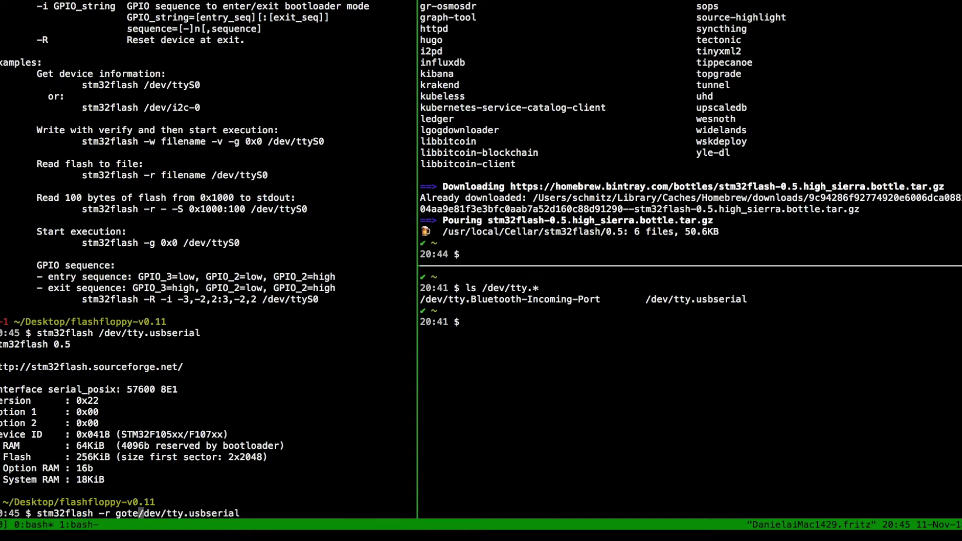
{"action": "type", "text": ".hex"}
{"action": "key", "text": "Return"}
Disable the chip's flash read protection by running stm32flash with the -k option on /dev/tty.usbserial.
{"action": "key", "text": "Up"}
{"action": "key", "text": "Up"}
{"action": "key", "text": "Left"}
{"action": "key", "text": "Left"}
{"action": "key", "text": "Left"}
{"action": "key", "text": "Left"}
{"action": "key", "text": "Left"}
{"action": "key", "text": "Left"}
{"action": "key", "text": "Left"}
{"action": "key", "text": "Left"}
{"action": "key", "text": "Left"}
{"action": "key", "text": "Left"}
{"action": "key", "text": "Left"}
{"action": "key", "text": "Left"}
{"action": "key", "text": "Left"}
{"action": "key", "text": "Left"}
{"action": "key", "text": "Left"}
{"action": "key", "text": "Left"}
{"action": "key", "text": "Left"}
{"action": "key", "text": "Left"}
{"action": "type", "text": "-k"}
{"action": "key", "text": "Return"}
Rerun the stm32flash read of the flash into gotek-backup.hex and list the folder's files with ll.
{"action": "key", "text": "Up"}
{"action": "key", "text": "Up"}
{"action": "key", "text": "Return"}
{"action": "type", "text": "ll"}
{"action": "key", "text": "Return"}
Flash and verify the new firmware by running stm32flash -w FF_Gotek-v0.11.hex -v /dev/tty.usbserial.
{"action": "key", "text": "Up"}
{"action": "key", "text": "Up"}
{"action": "key", "text": "ctrl+a"}
{"action": "key", "text": "Right"}
{"action": "key", "text": "Right"}
{"action": "key", "text": "Right"}
{"action": "key", "text": "Right"}
{"action": "key", "text": "Right"}
{"action": "key", "text": "Right"}
{"action": "key", "text": "Right"}
{"action": "key", "text": "Right"}
{"action": "key", "text": "Right"}
{"action": "key", "text": "Right"}
{"action": "key", "text": "Right"}
{"action": "key", "text": "Right"}
{"action": "key", "text": "BackSpace"}
{"action": "type", "text": "-"}
{"action": "key", "text": "Delete"}
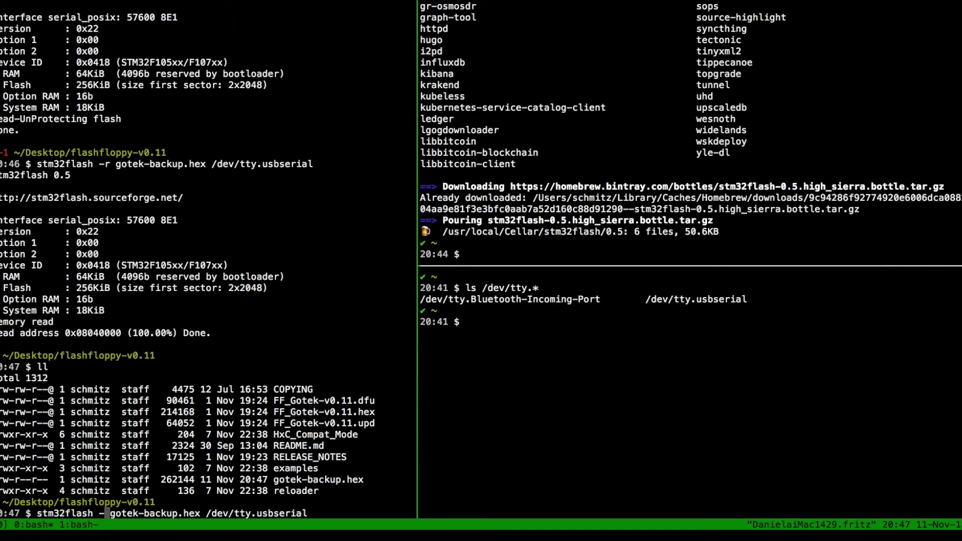
{"action": "type", "text": "w"}
{"action": "key", "text": "Right"}
{"action": "key", "text": "Delete"}
{"action": "key", "text": "Delete"}
{"action": "key", "text": "Delete"}
{"action": "key", "text": "Delete"}
{"action": "key", "text": "Delete"}
{"action": "key", "text": "Delete"}
{"action": "key", "text": "Delete"}
{"action": "key", "text": "Delete"}
{"action": "key", "text": "Delete"}
{"action": "key", "text": "Delete"}
{"action": "key", "text": "Delete"}
{"action": "key", "text": "Delete"}
{"action": "key", "text": "Delete"}
{"action": "key", "text": "Delete"}
{"action": "key", "text": "Delete"}
{"action": "key", "text": "Delete"}
{"action": "type", "text": "FF_Go"}
{"action": "key", "text": "Tab"}
{"action": "type", "text": "hex -v"}
{"action": "key", "text": "Return"}
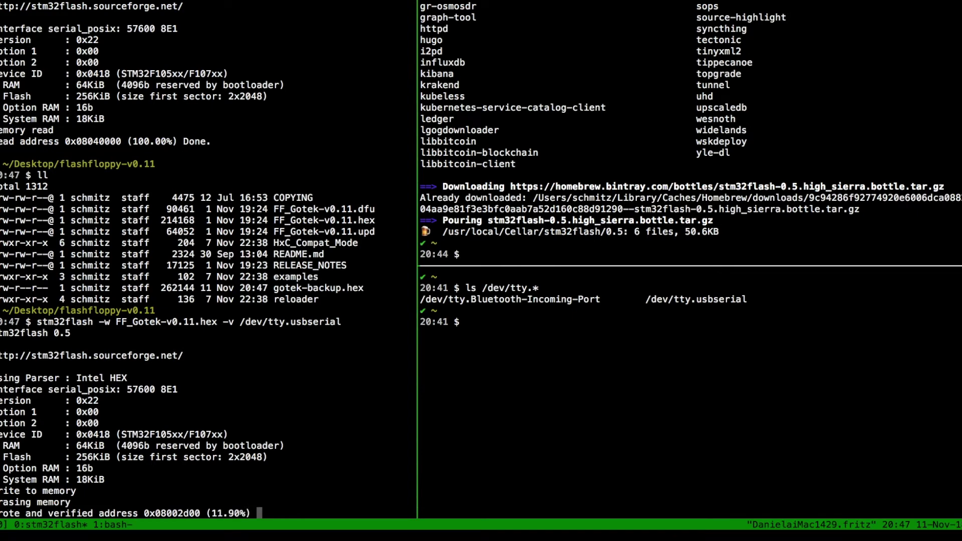